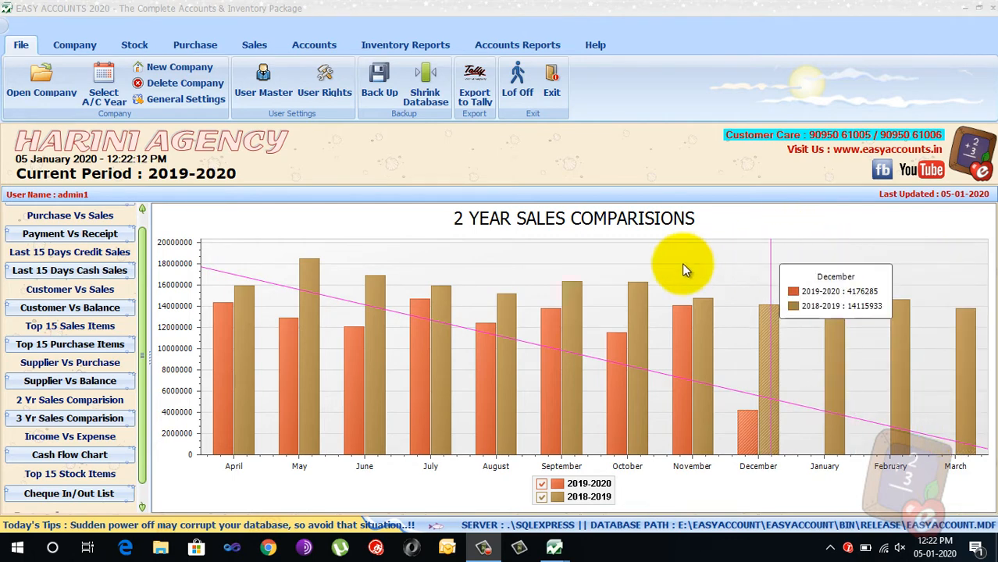
Step: Open the stock Daily Usage entry form and set the usage date to 05-01-2020
{"action": "left_click", "coordinate": [139, 48]}
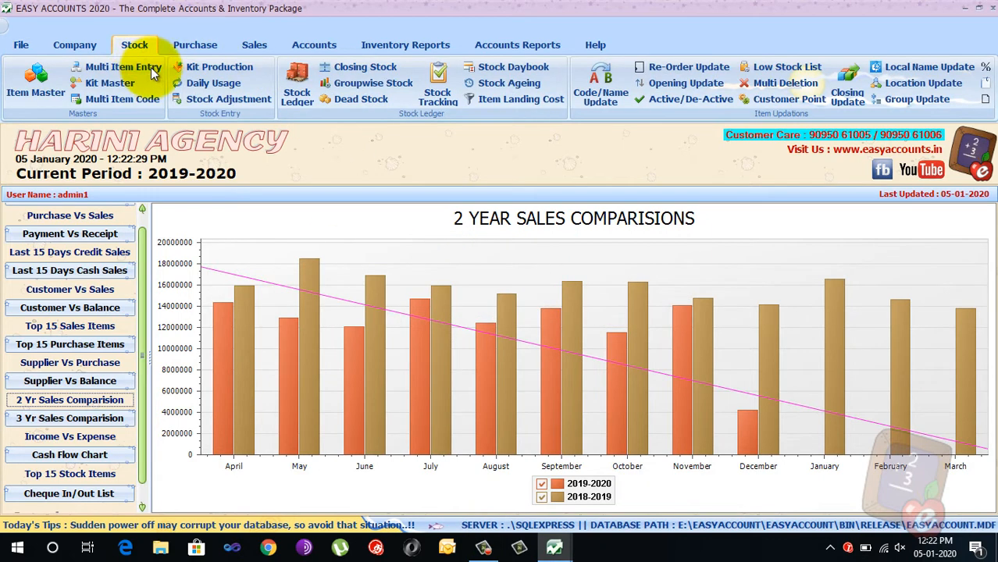
{"action": "left_click", "coordinate": [212, 83]}
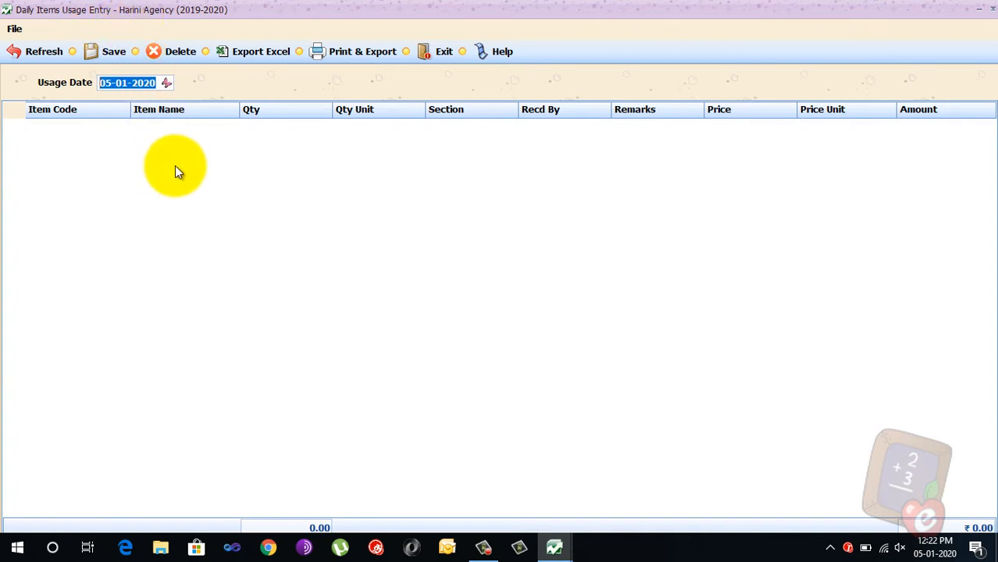
{"action": "left_click", "coordinate": [166, 82]}
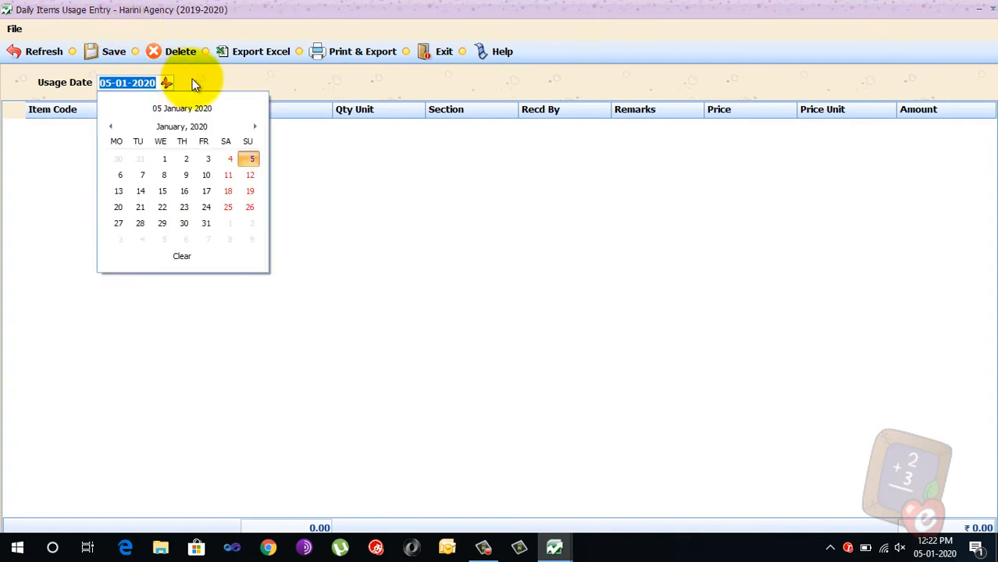
{"action": "left_click", "coordinate": [250, 159]}
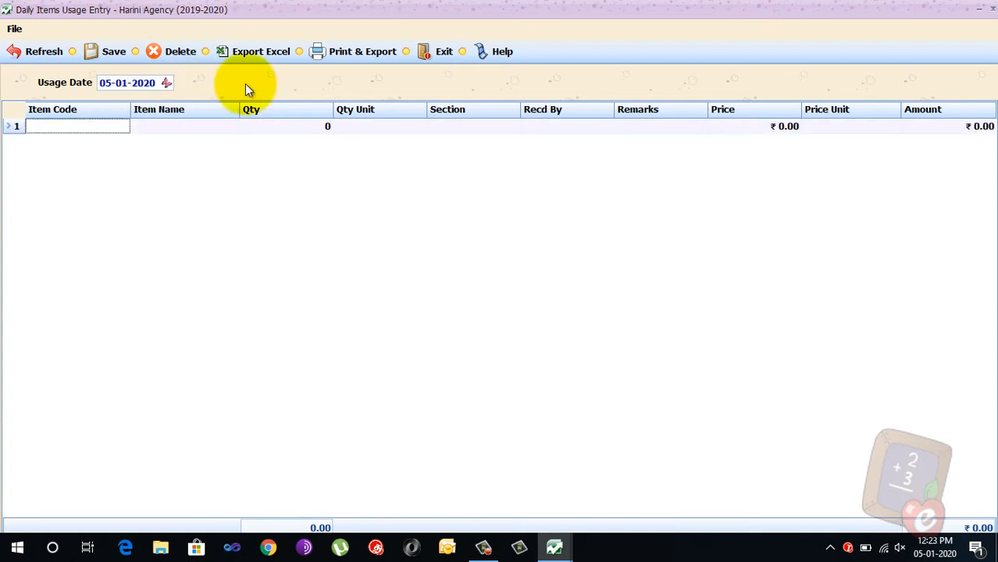
Step: Enter item code THREAD with item name 30s THREAD and quantity 10 in the first row
{"action": "key", "text": "Return"}
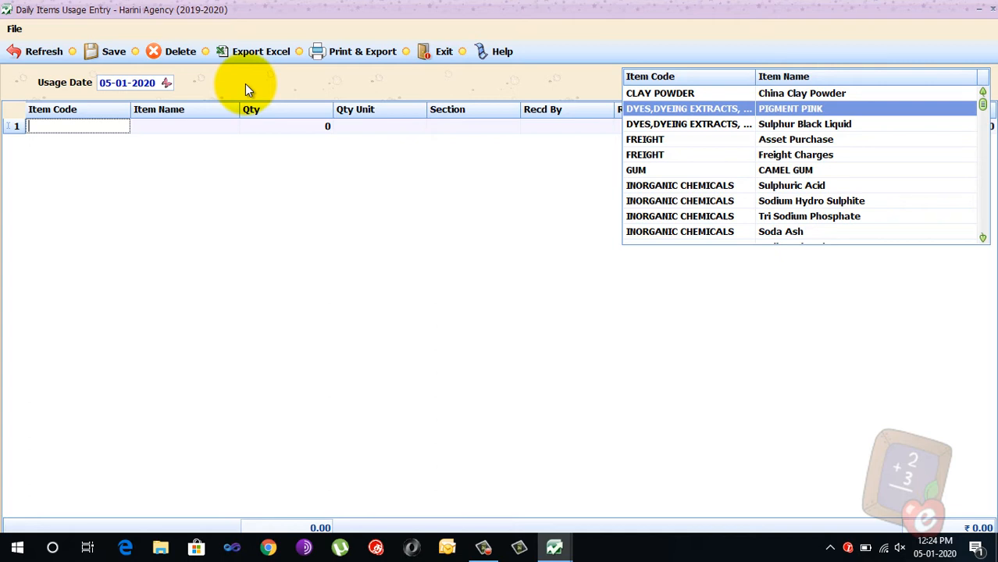
{"action": "type", "text": "TH"}
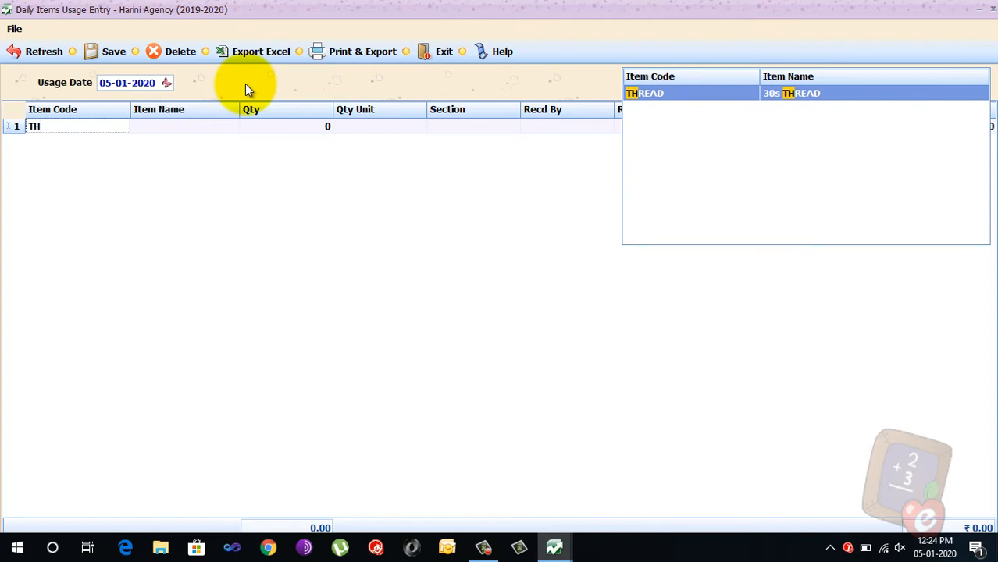
{"action": "key", "text": "Return"}
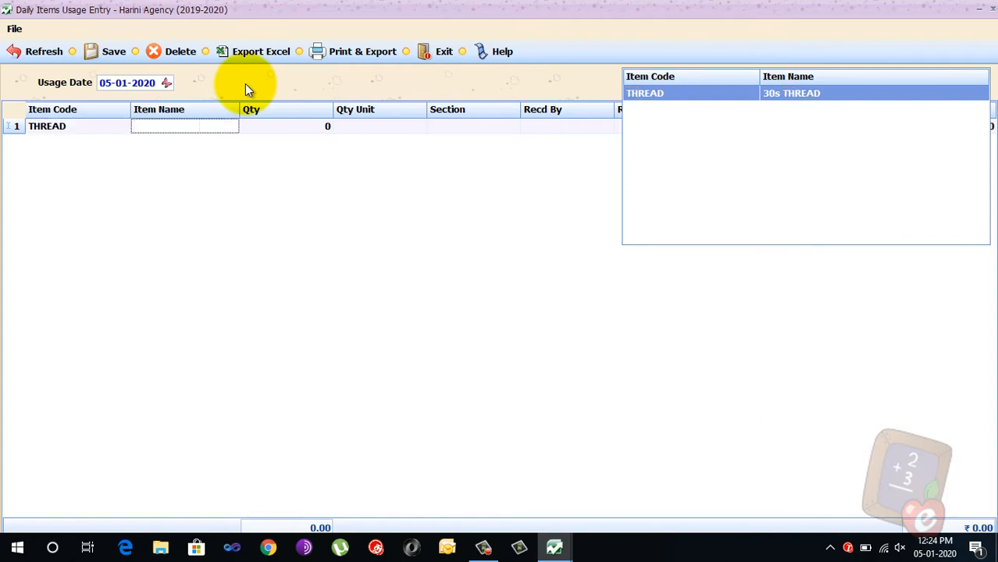
{"action": "type", "text": "30"}
{"action": "key", "text": "Return"}
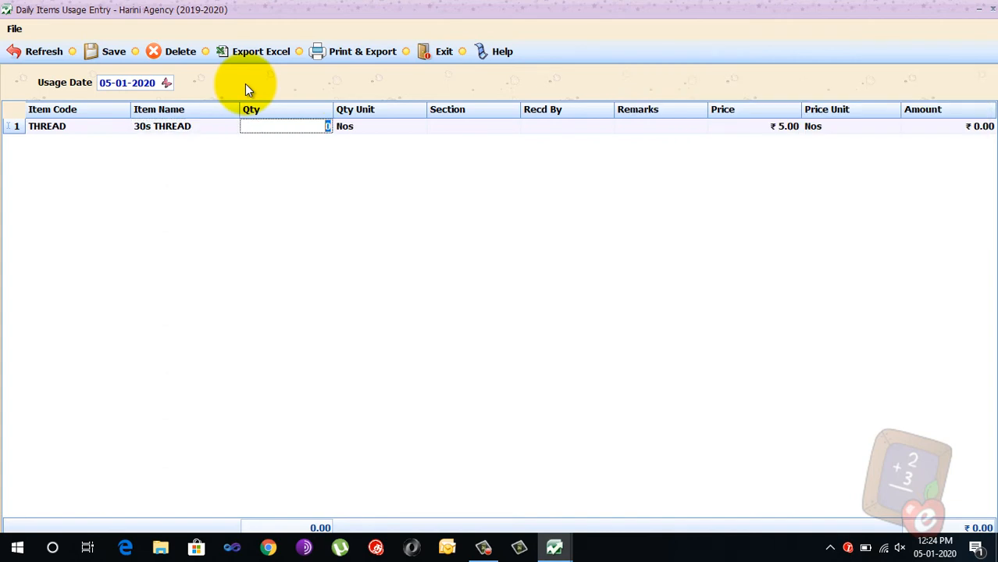
{"action": "type", "text": "10"}
{"action": "key", "text": "Return"}
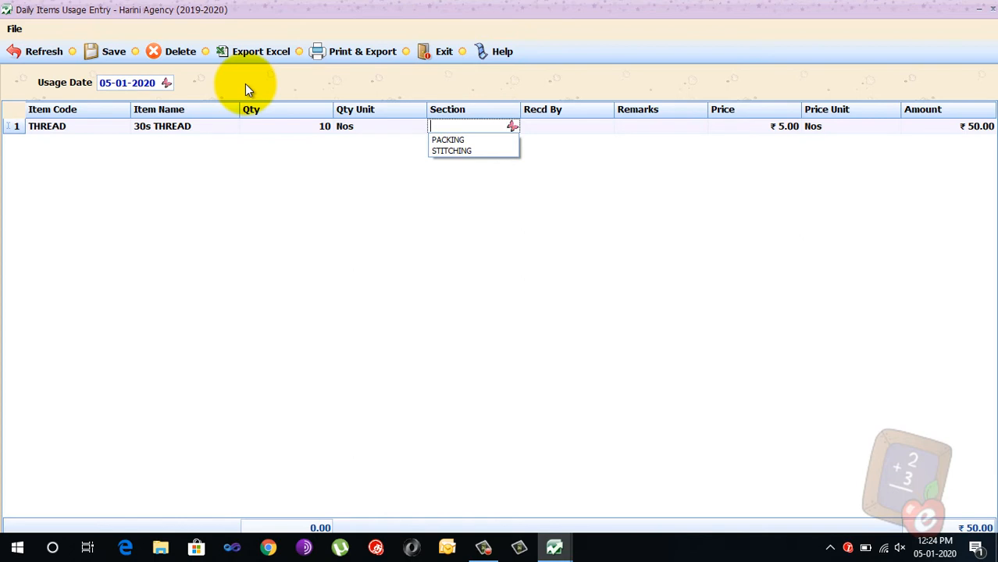
Step: Set the thread row's section to STITCHING
{"action": "type", "text": "TEST"}
{"action": "key", "text": "BackSpace"}
{"action": "key", "text": "BackSpace"}
{"action": "key", "text": "BackSpace"}
{"action": "key", "text": "BackSpace"}
{"action": "type", "text": "S"}
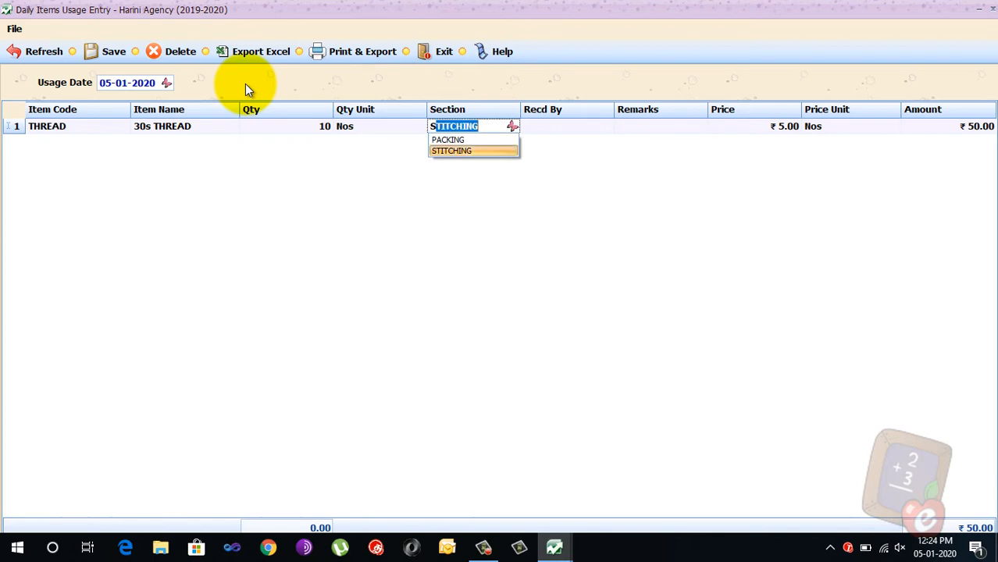
{"action": "key", "text": "Return"}
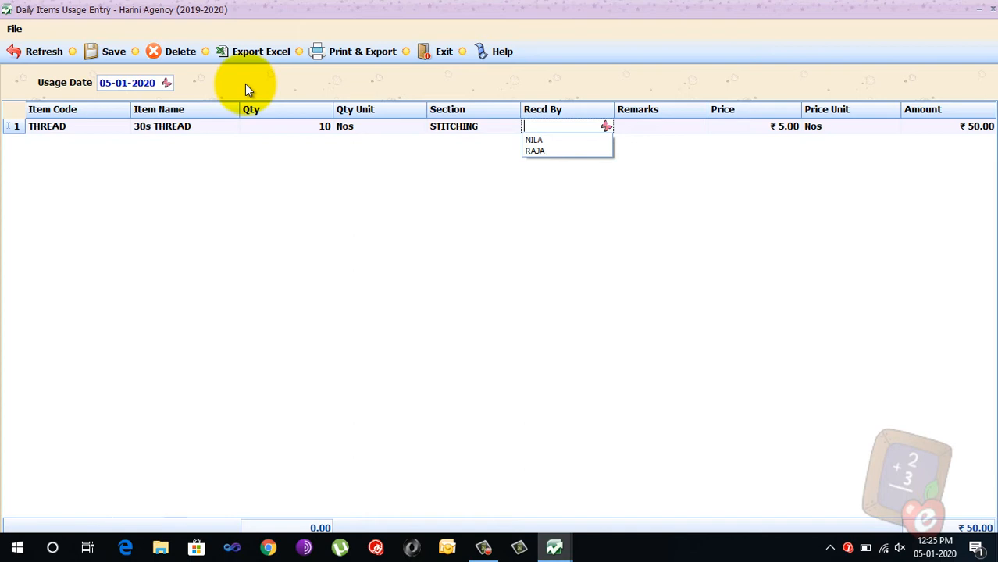
Step: Enter the recipient's name in the thread row and set its remarks to NEW ORDER
{"action": "type", "text": "SENTHIL"}
{"action": "key", "text": "Return"}
{"action": "key", "text": "Return"}
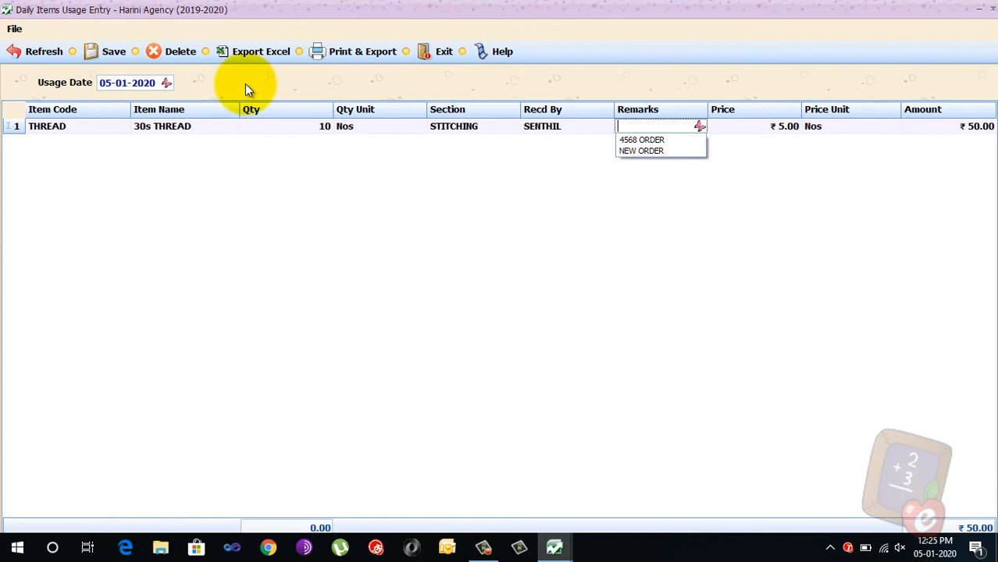
{"action": "key", "text": "Down"}
{"action": "key", "text": "Down"}
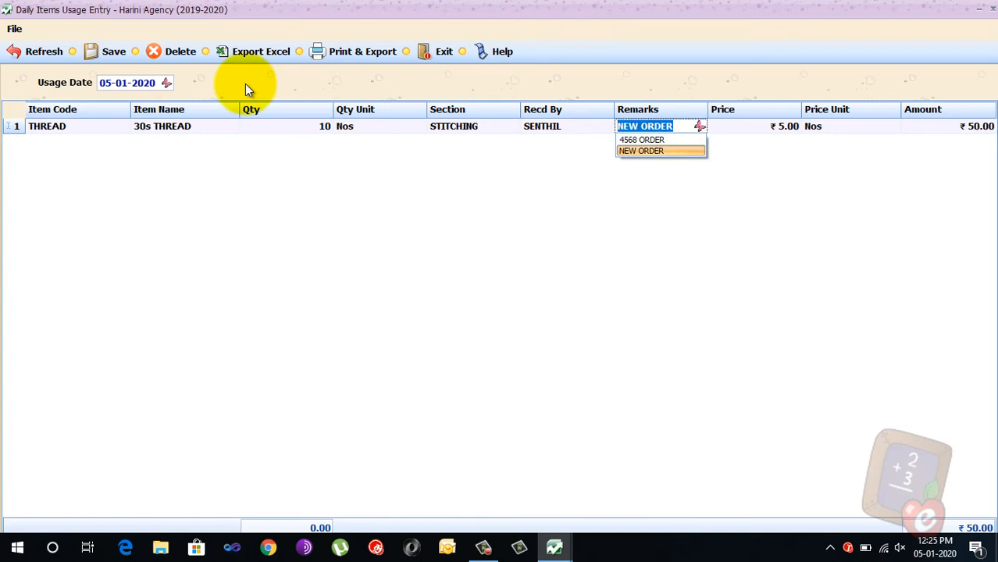
{"action": "key", "text": "Return"}
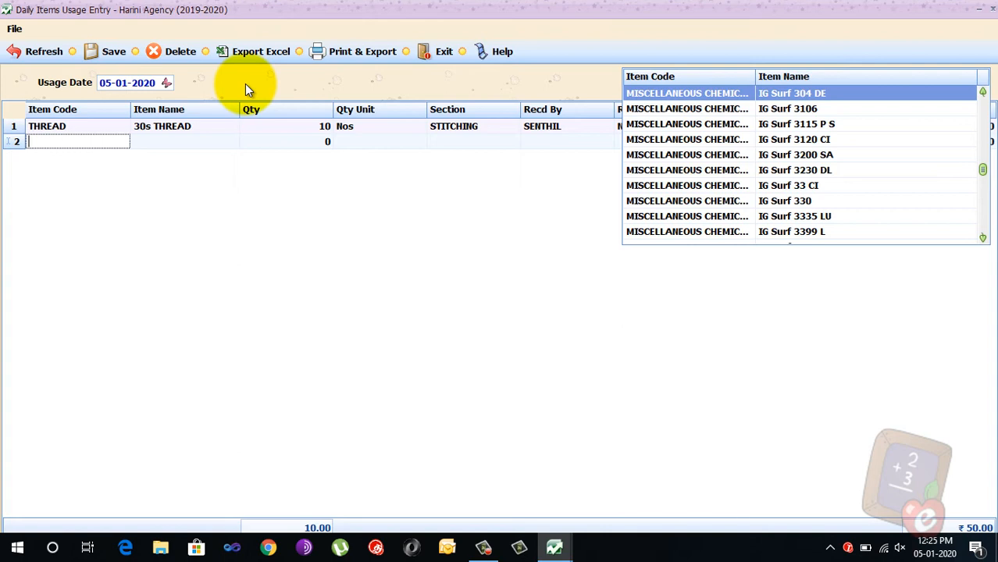
Step: Add CAMEL GUM by item name in the second row with quantity 2
{"action": "key", "text": "Return"}
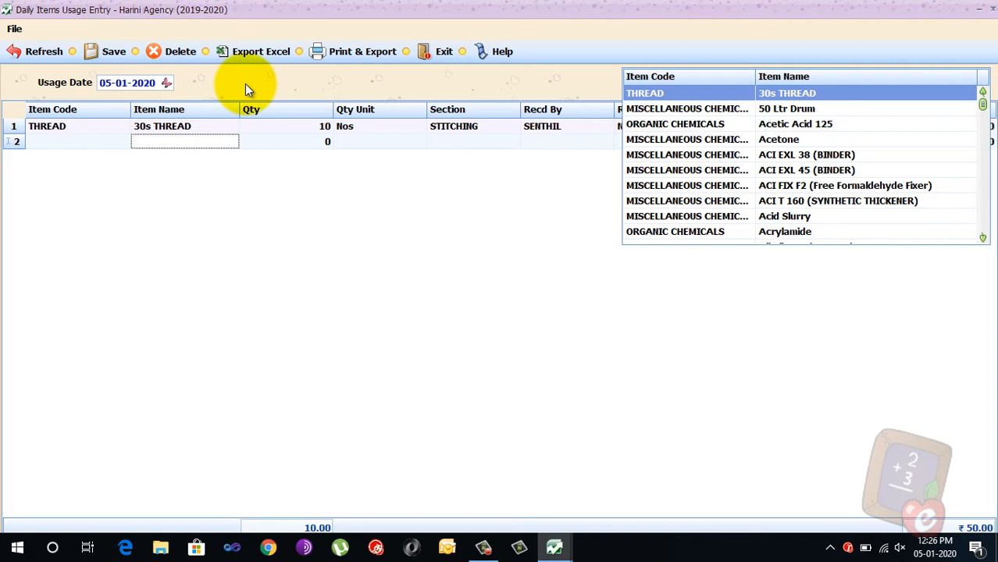
{"action": "type", "text": "CA"}
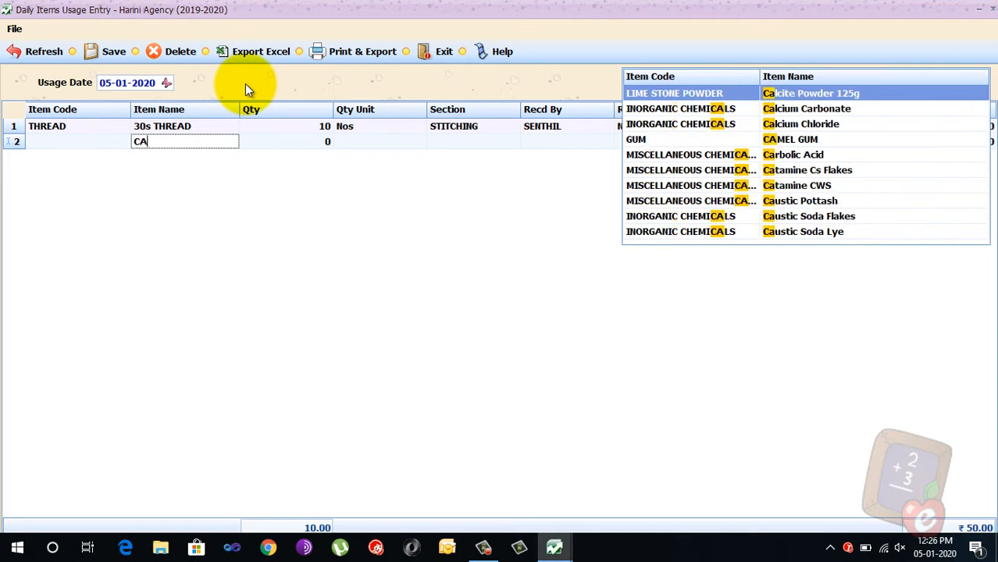
{"action": "type", "text": "M"}
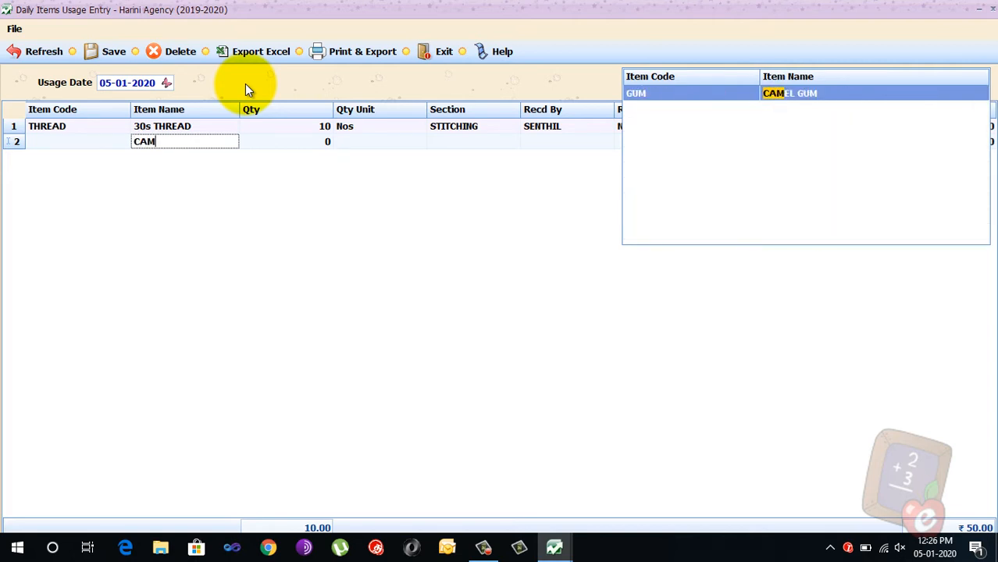
{"action": "key", "text": "Return"}
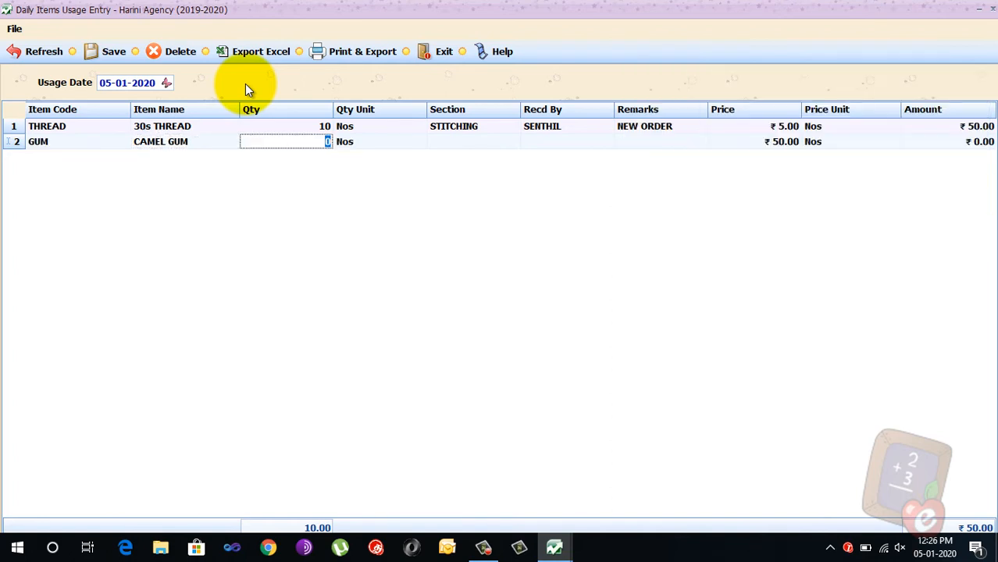
{"action": "type", "text": "2"}
{"action": "key", "text": "Return"}
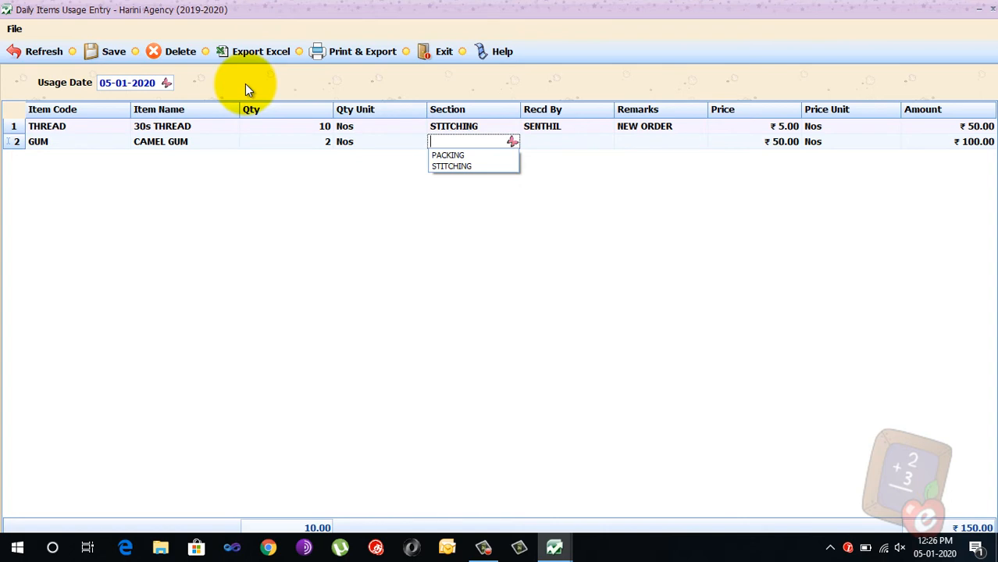
Step: Set the gum row's section to PACKING and choose the first listed recipient, leaving the remarks blank
{"action": "key", "text": "Down"}
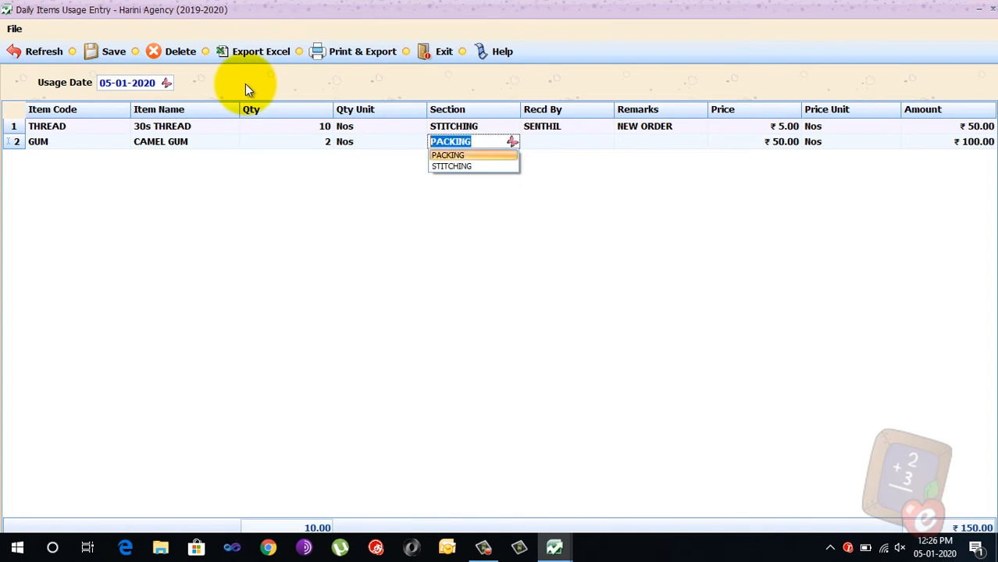
{"action": "key", "text": "Return"}
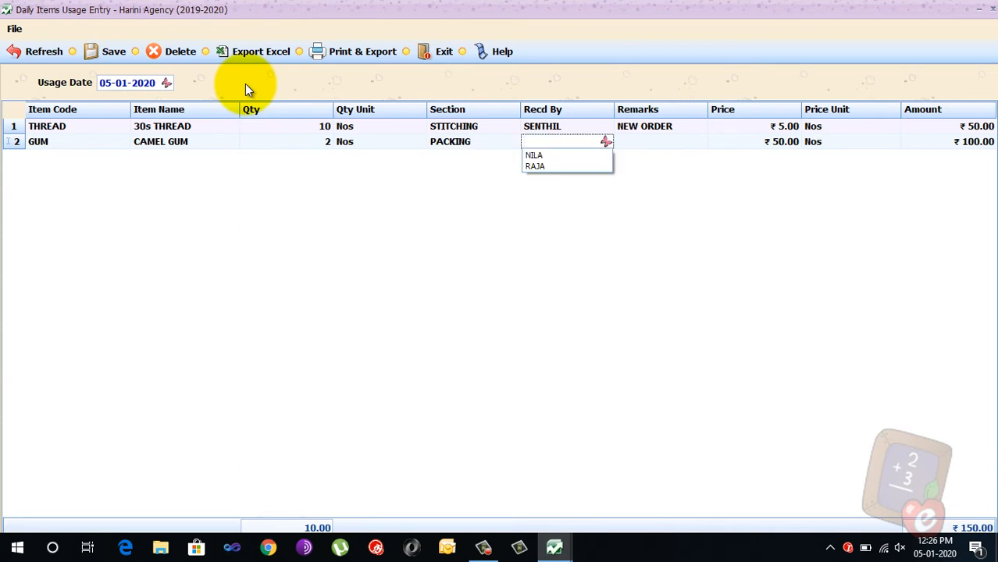
{"action": "key", "text": "Down"}
{"action": "key", "text": "Return"}
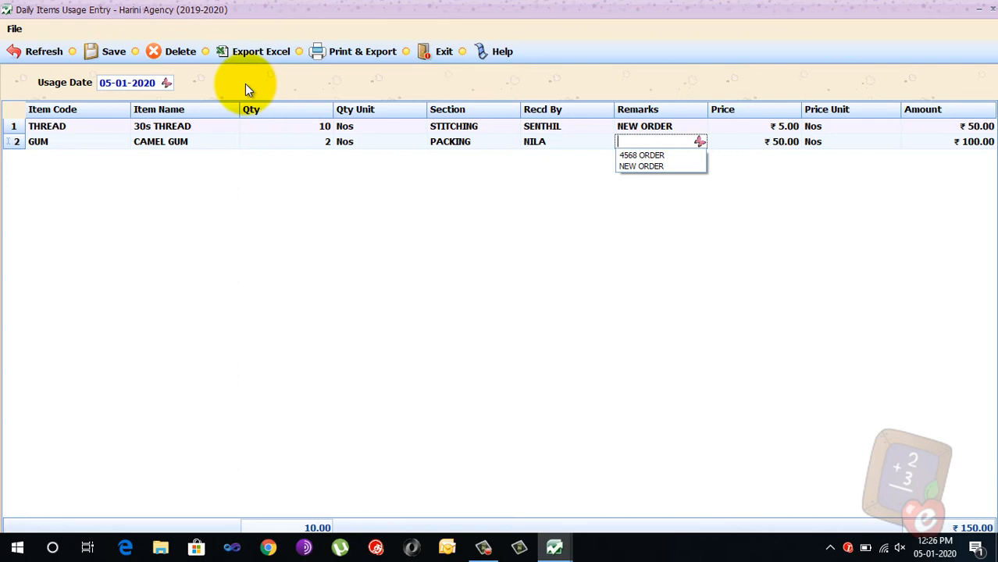
{"action": "key", "text": "Return"}
{"action": "key", "text": "Return"}
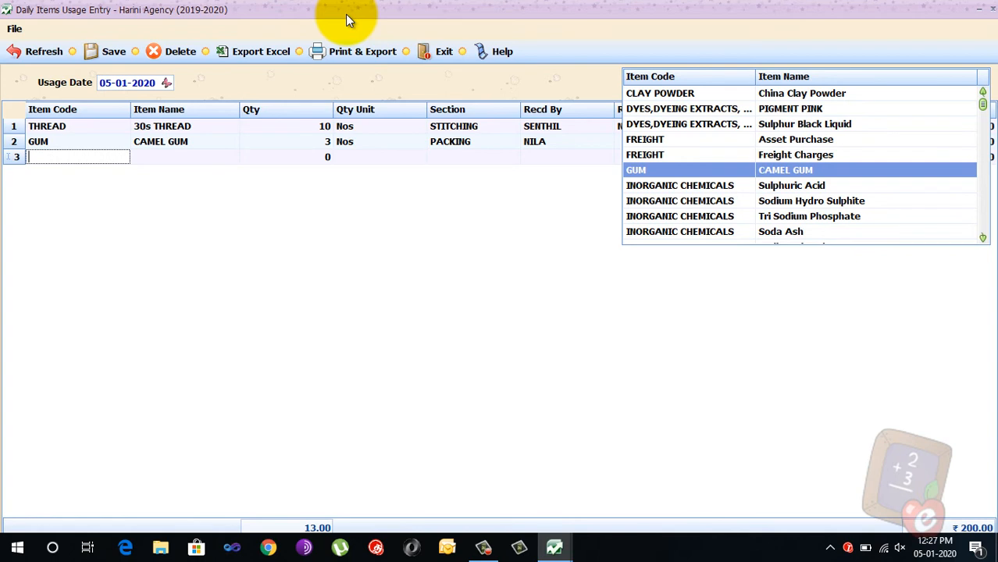
Step: Finish the item selection and save the daily usage entry
{"action": "key", "text": "Return"}
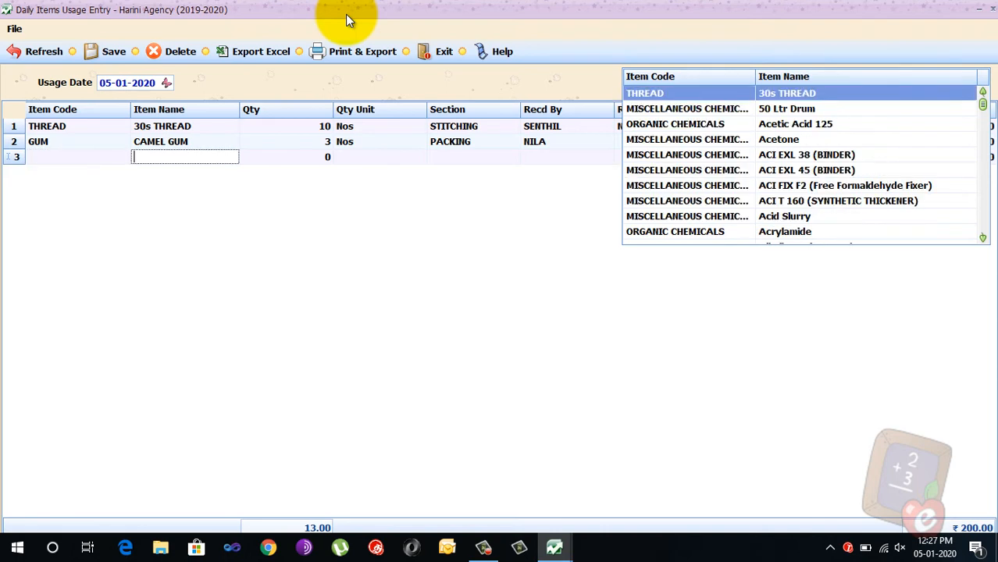
{"action": "key", "text": "Return"}
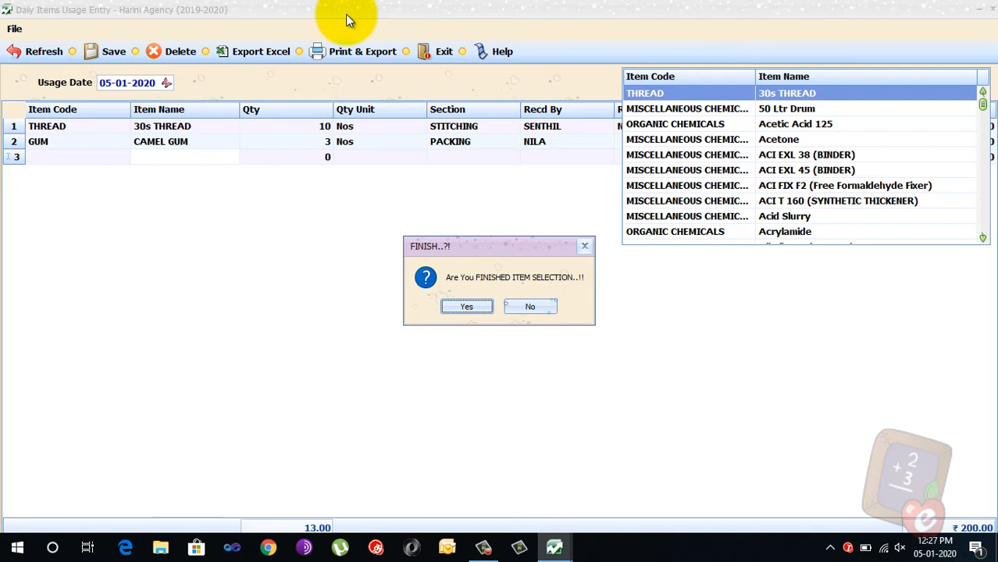
{"action": "key", "text": "Return"}
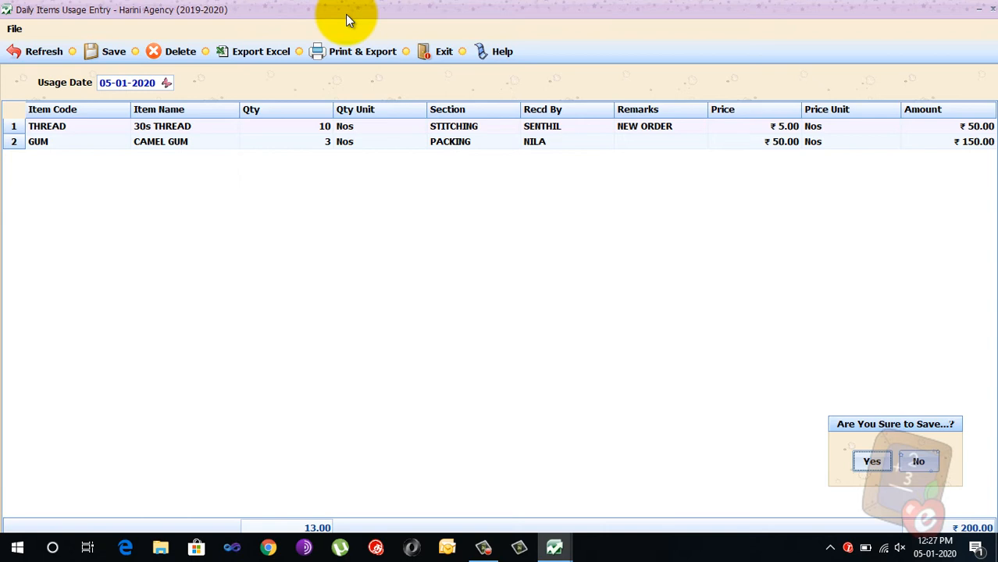
{"action": "key", "text": "Return"}
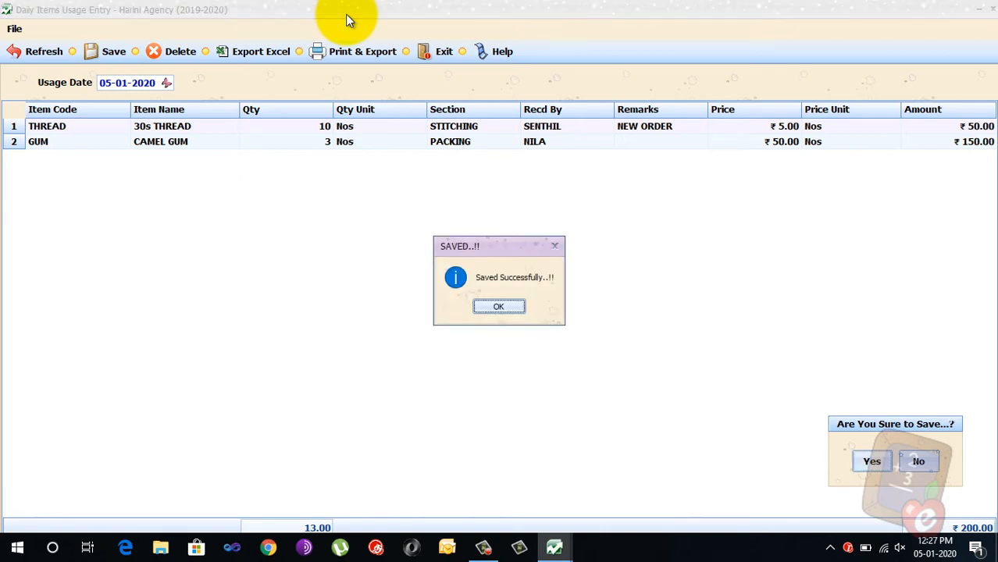
{"action": "key", "text": "Return"}
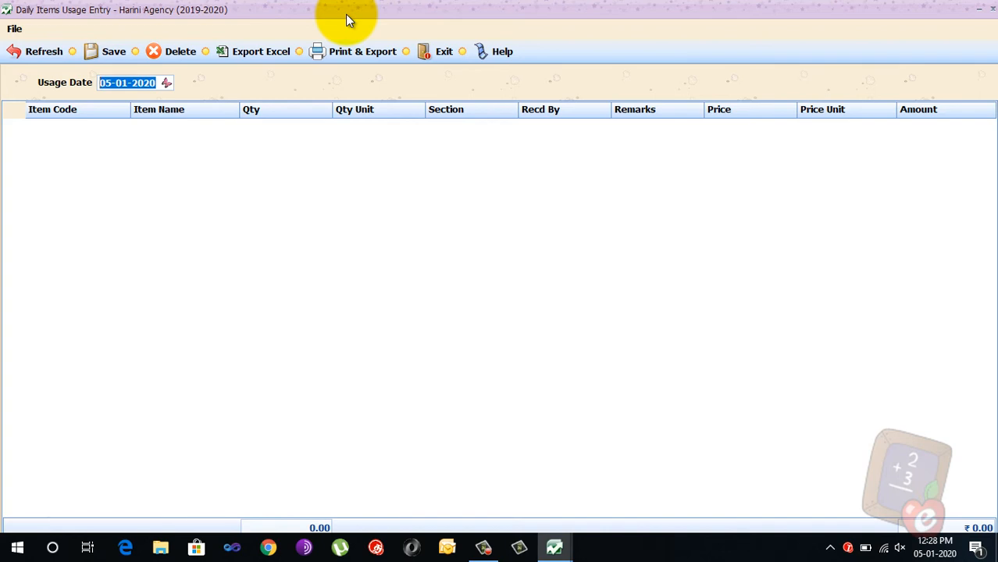
Step: Reload the saved usage entry for 05-01-2020 and add Gloves in the third row with quantity 6
{"action": "key", "text": "Return"}
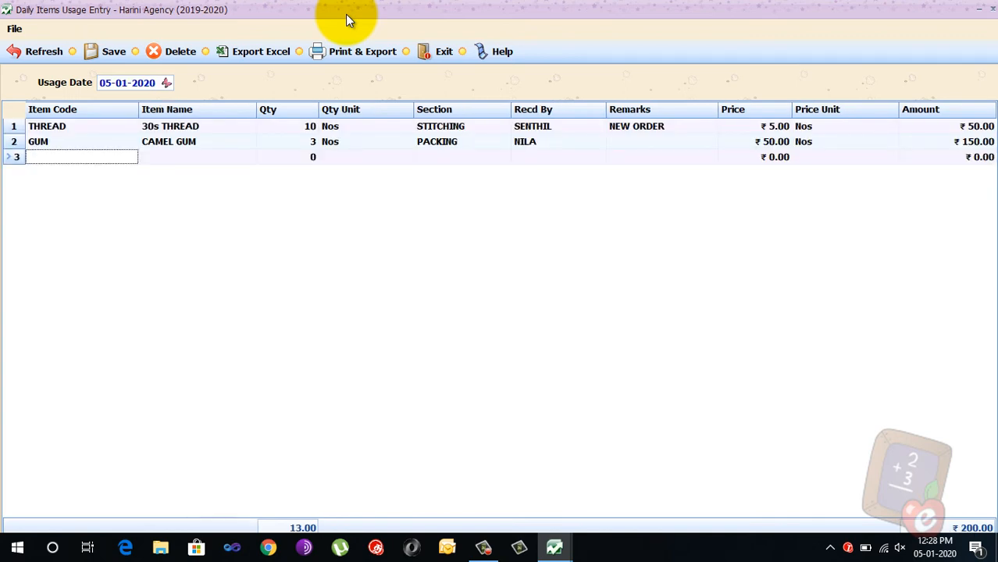
{"action": "key", "text": "Return"}
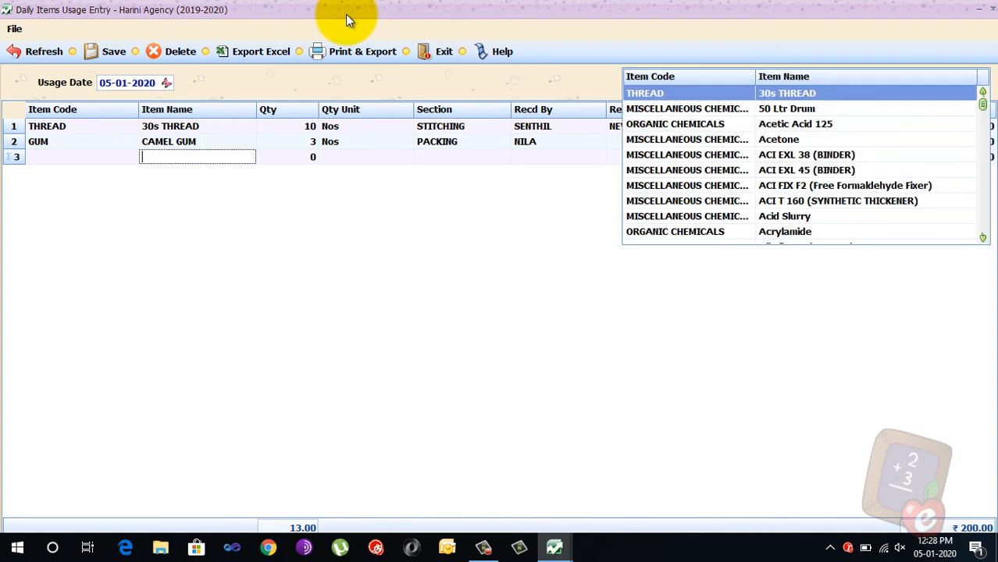
{"action": "type", "text": "GL"}
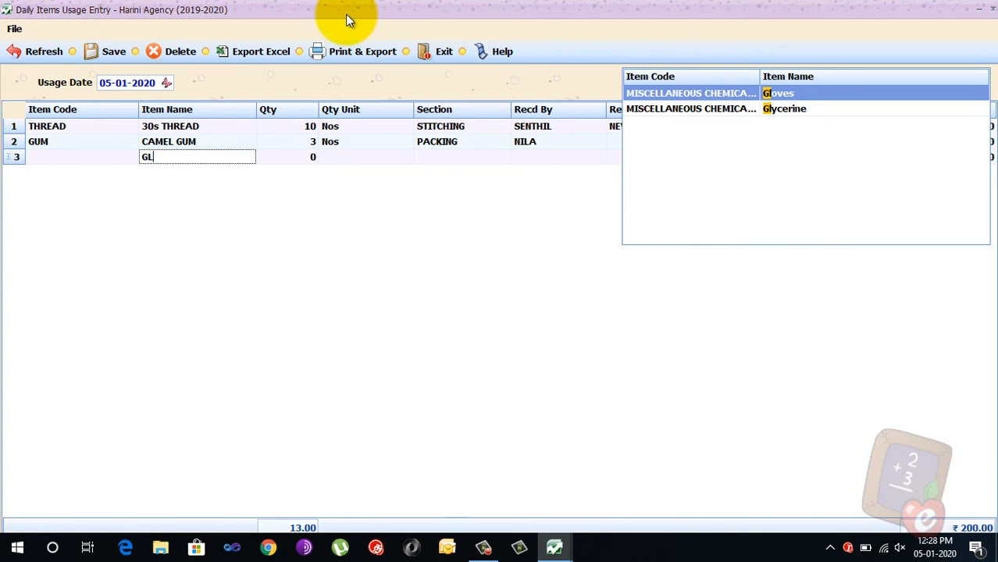
{"action": "key", "text": "Return"}
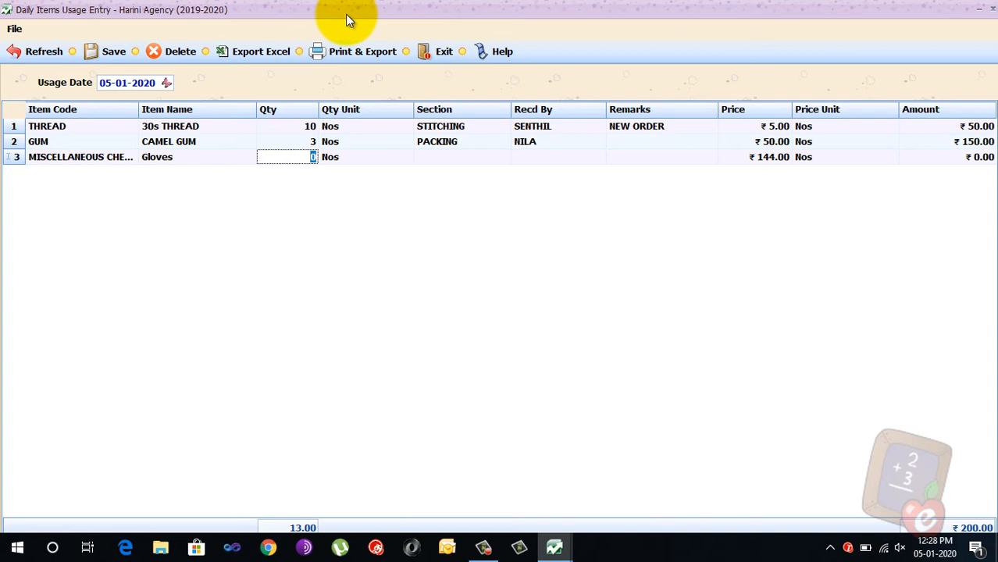
{"action": "type", "text": "6"}
{"action": "key", "text": "Return"}
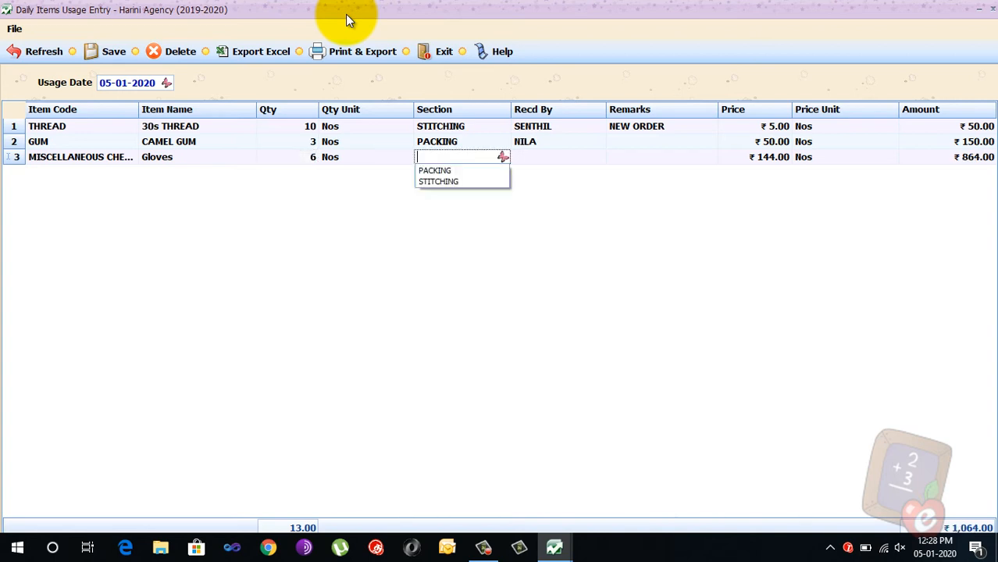
Step: Set the Gloves row's section to PACKING, choose the last listed recipient and set the remarks to NEW ORDER
{"action": "key", "text": "Down"}
{"action": "key", "text": "Return"}
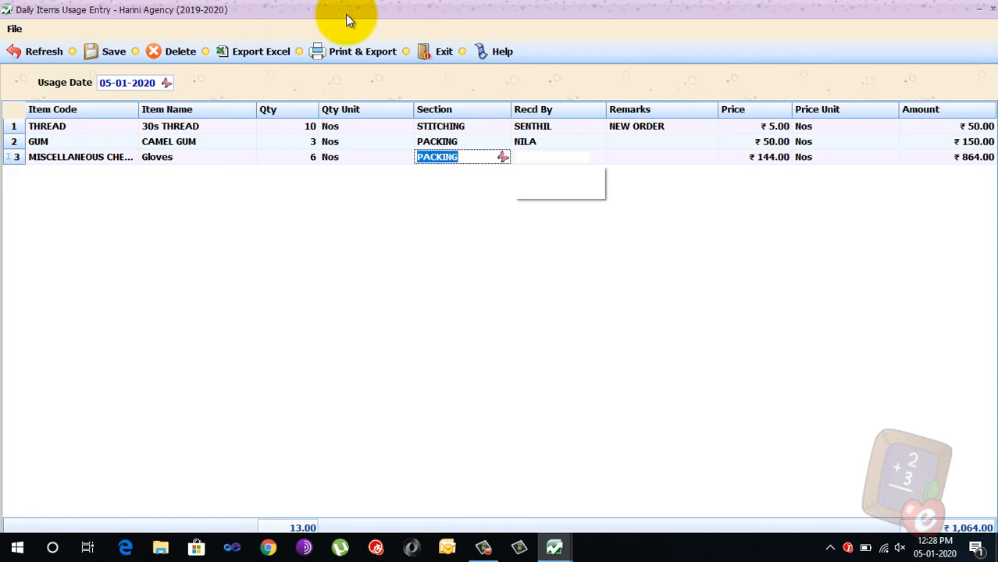
{"action": "key", "text": "Down"}
{"action": "key", "text": "Down"}
{"action": "key", "text": "Down"}
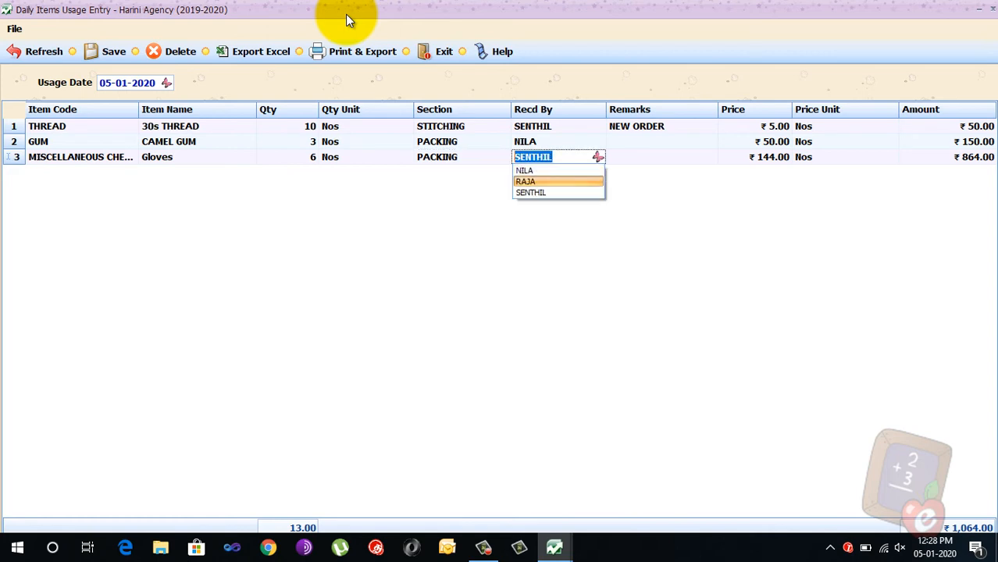
{"action": "key", "text": "Return"}
{"action": "key", "text": "Down"}
{"action": "key", "text": "Down"}
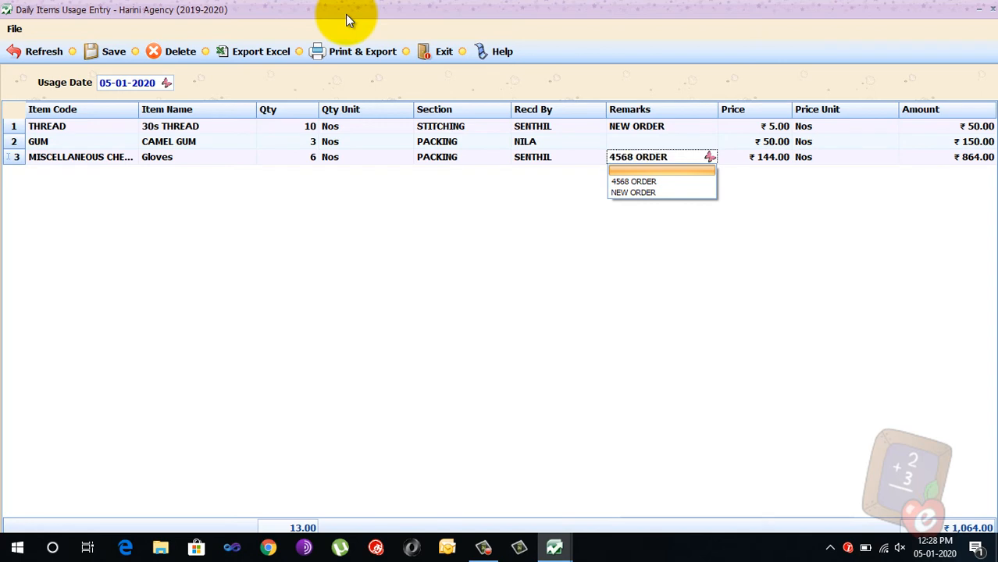
{"action": "key", "text": "Return"}
{"action": "key", "text": "Return"}
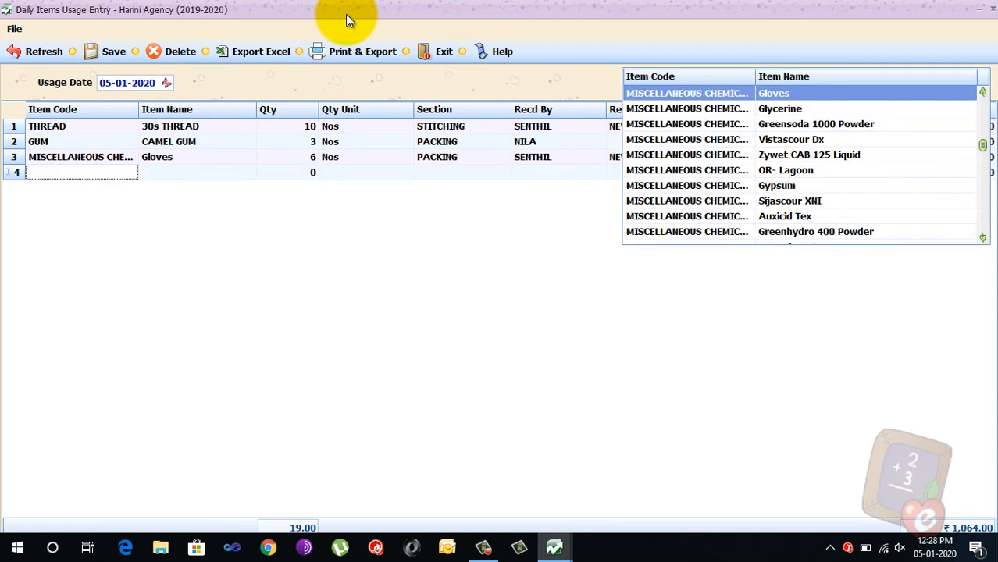
Step: Finish the item selection at the blank fourth row and save the updated usage entry
{"action": "key", "text": "Return"}
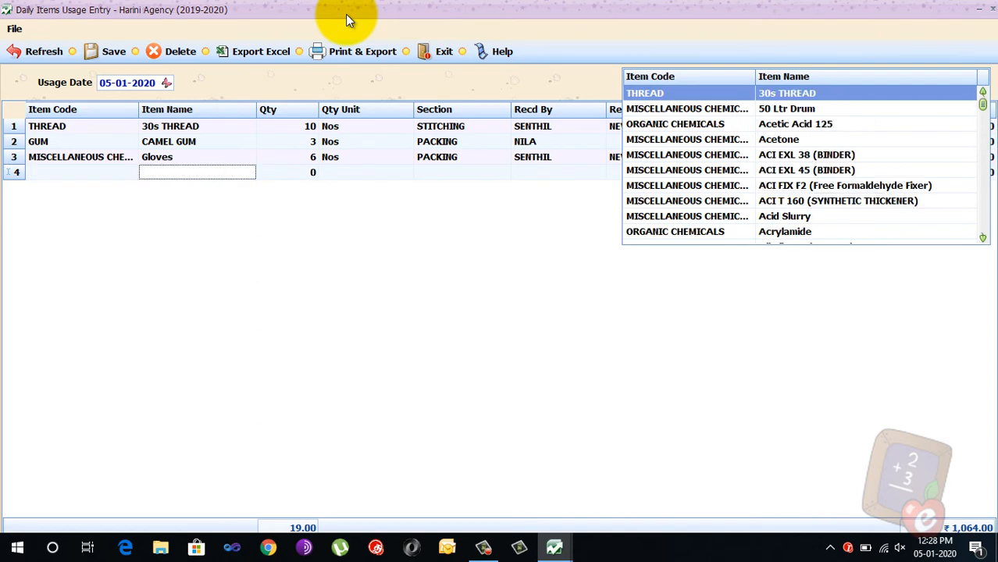
{"action": "key", "text": "Return"}
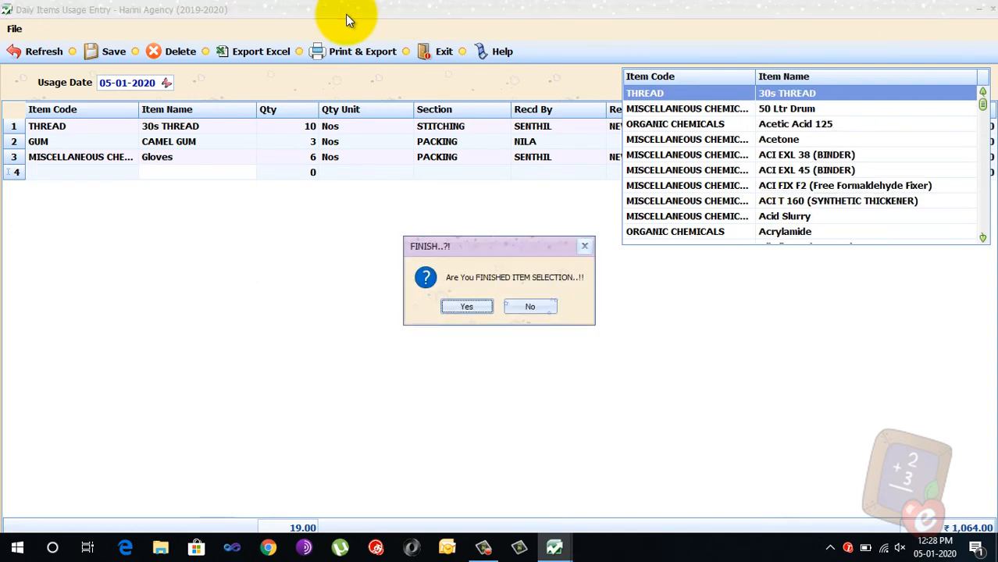
{"action": "key", "text": "Return"}
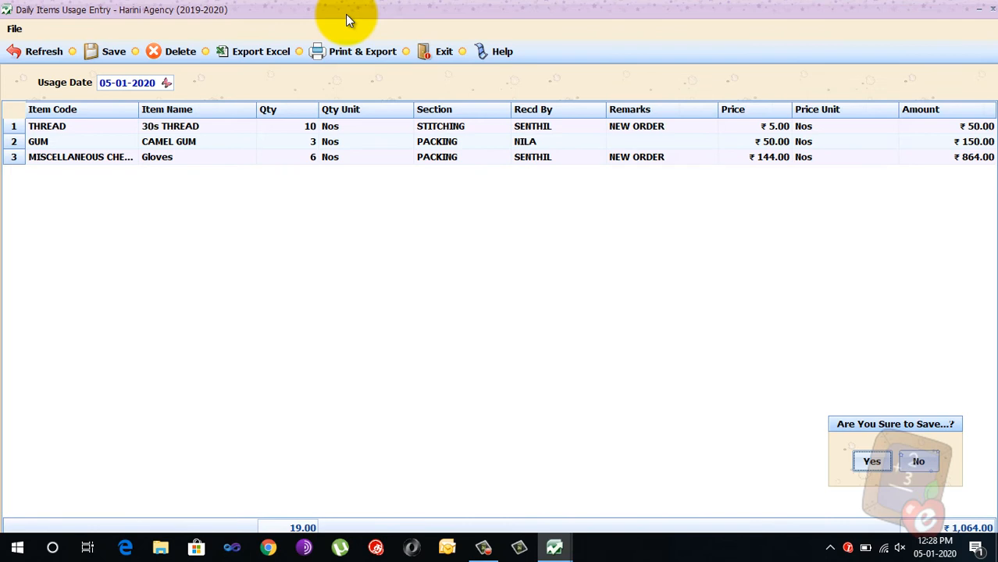
{"action": "key", "text": "Return"}
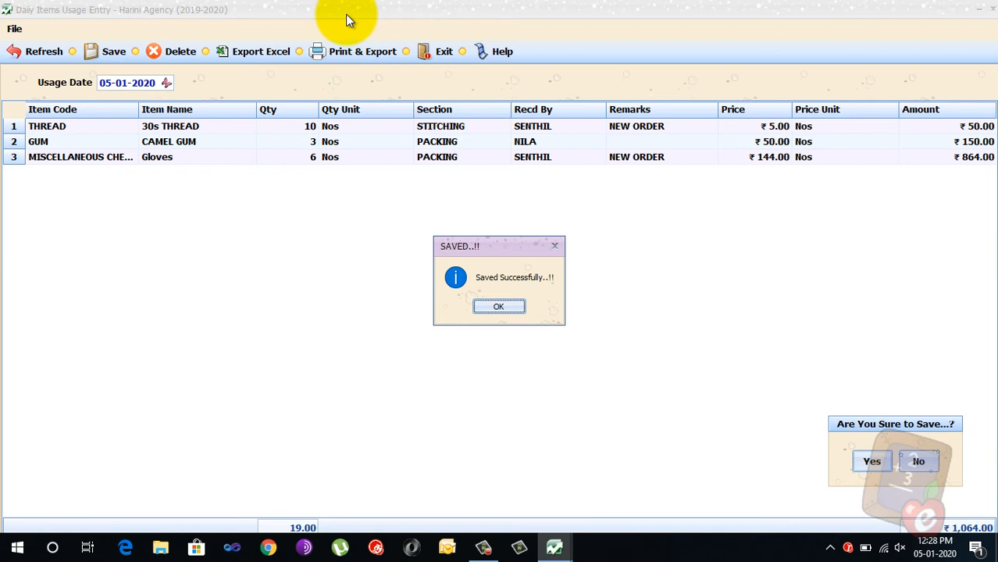
{"action": "key", "text": "Return"}
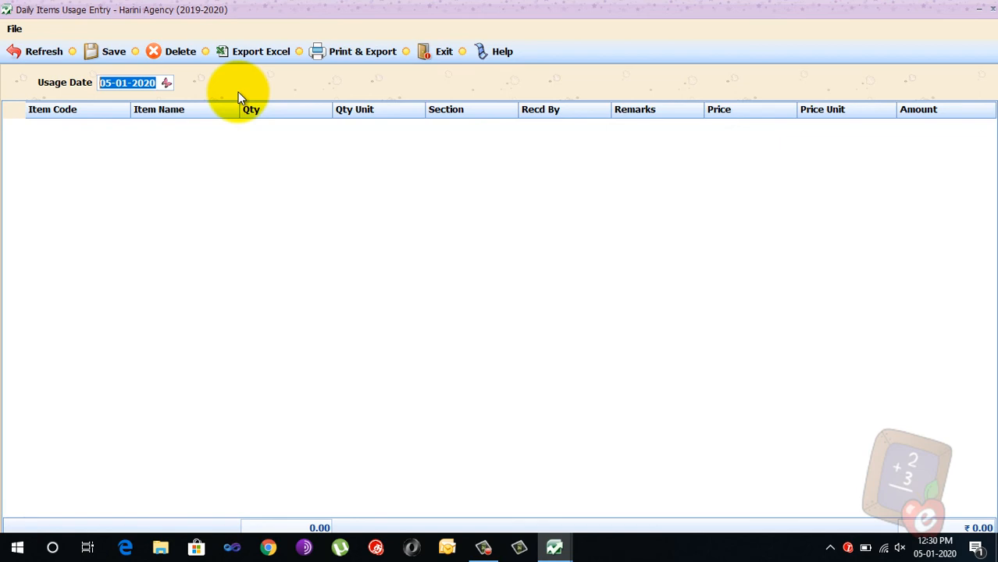
Step: Load the saved usage entry for 05-01-2020 by picking its usage date from the calendar
{"action": "left_click", "coordinate": [167, 88]}
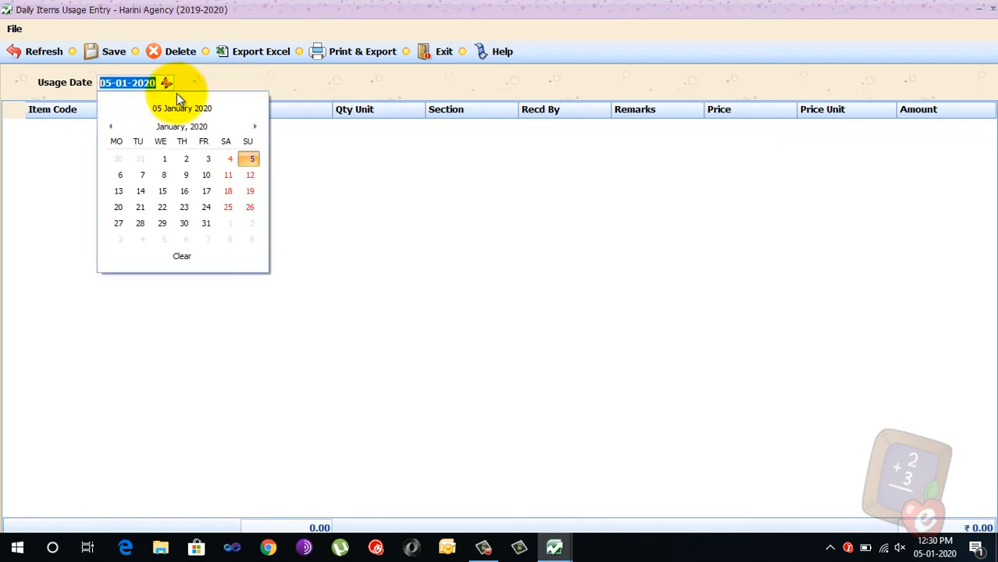
{"action": "left_click", "coordinate": [252, 159]}
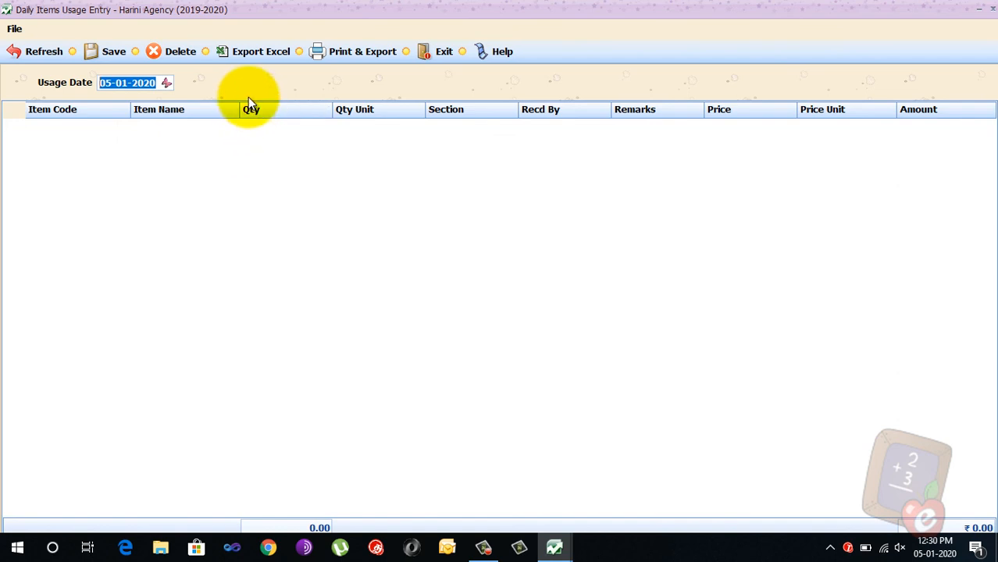
{"action": "key", "text": "Return"}
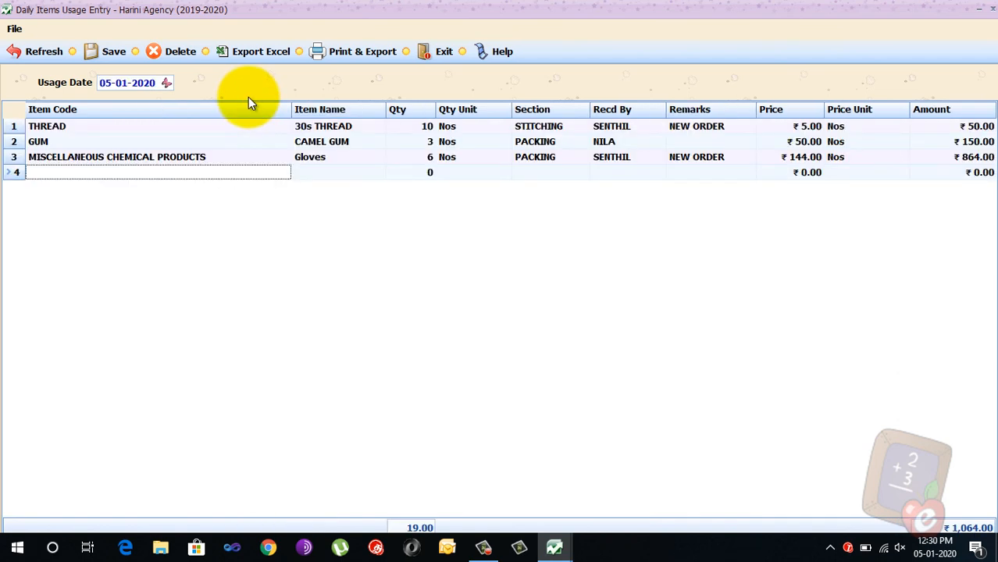
Step: Export the loaded usage entry to Excel for viewing, and close the workbook without saving it
{"action": "left_click", "coordinate": [249, 53]}
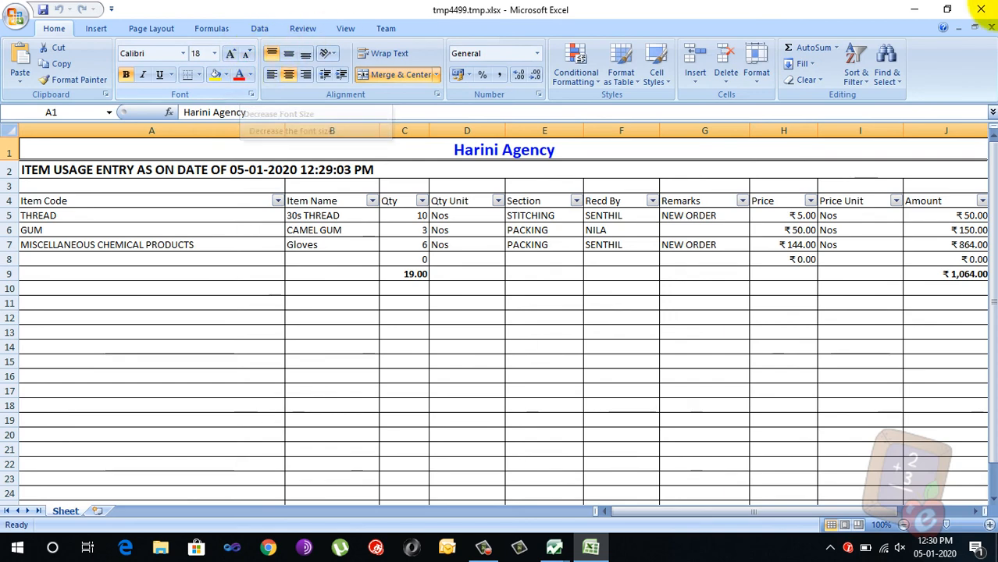
{"action": "key", "text": "alt+F4"}
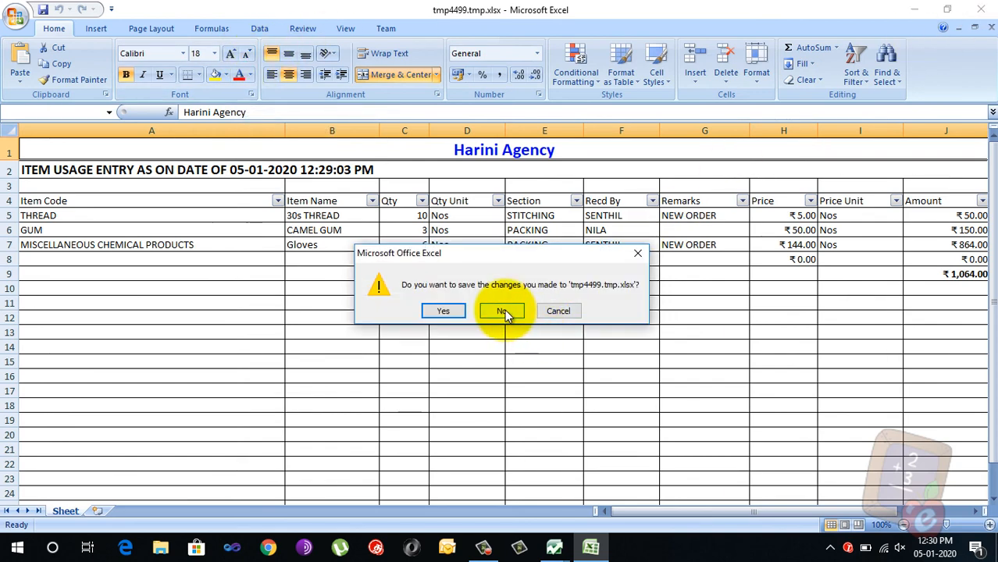
{"action": "left_click", "coordinate": [504, 310]}
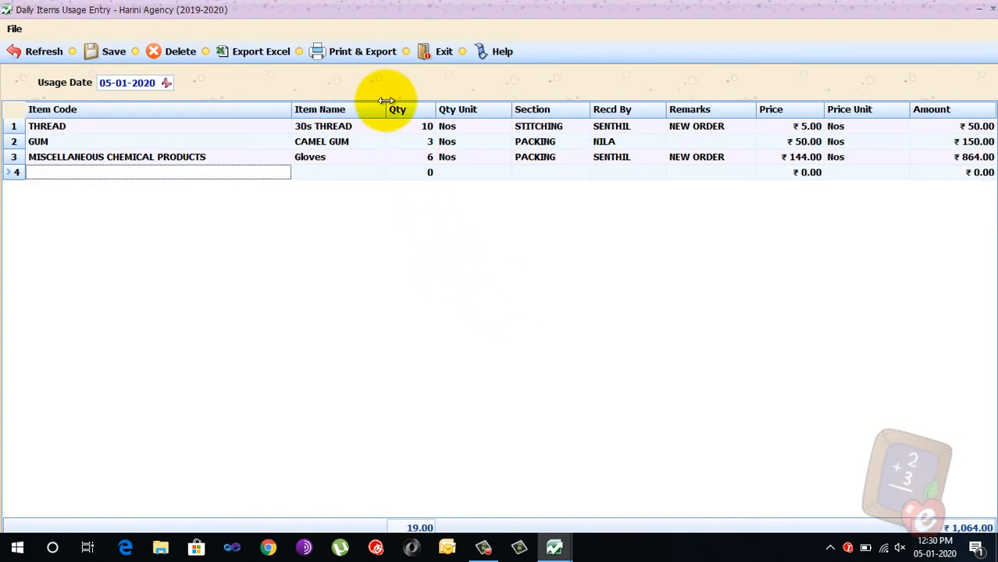
Step: Preview the usage report for printing, view its export file formats, and close the preview and the usage entry window
{"action": "left_click", "coordinate": [365, 49]}
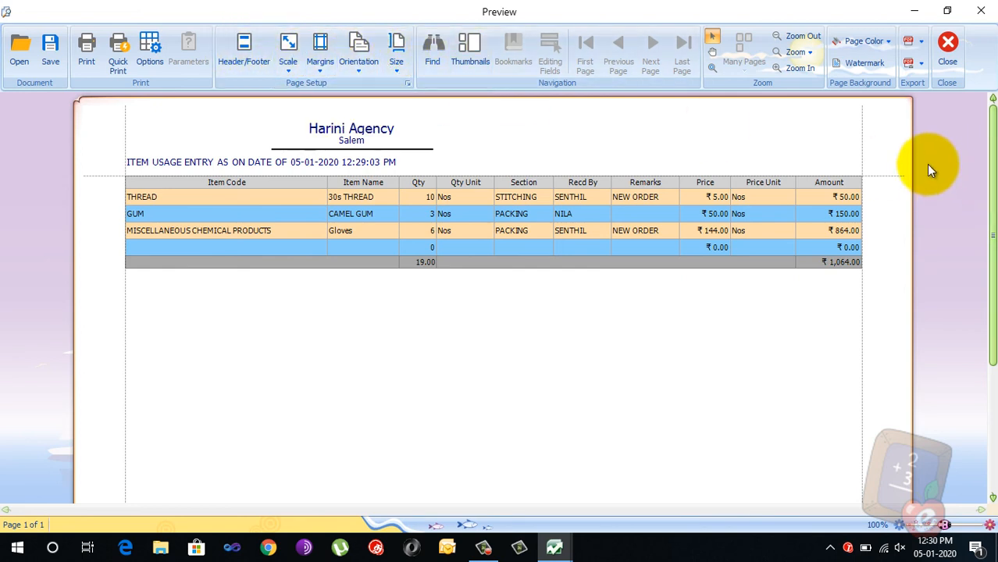
{"action": "left_click", "coordinate": [923, 44]}
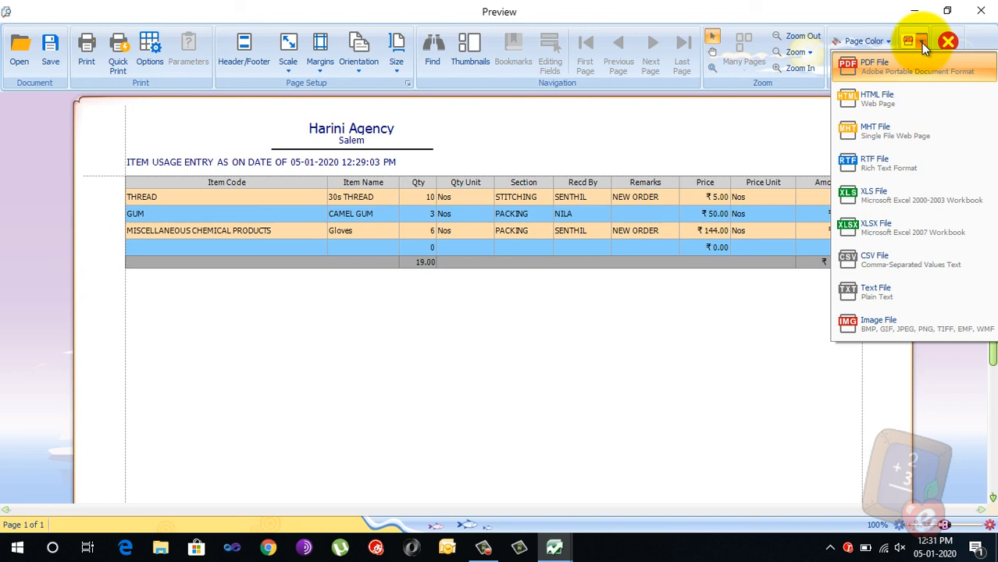
{"action": "left_click", "coordinate": [979, 16]}
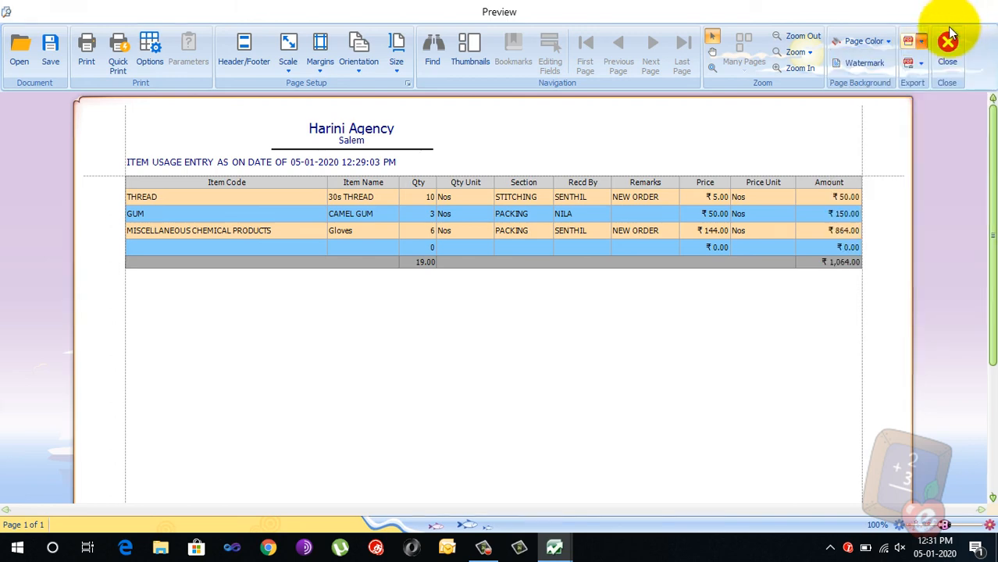
{"action": "left_click", "coordinate": [946, 36]}
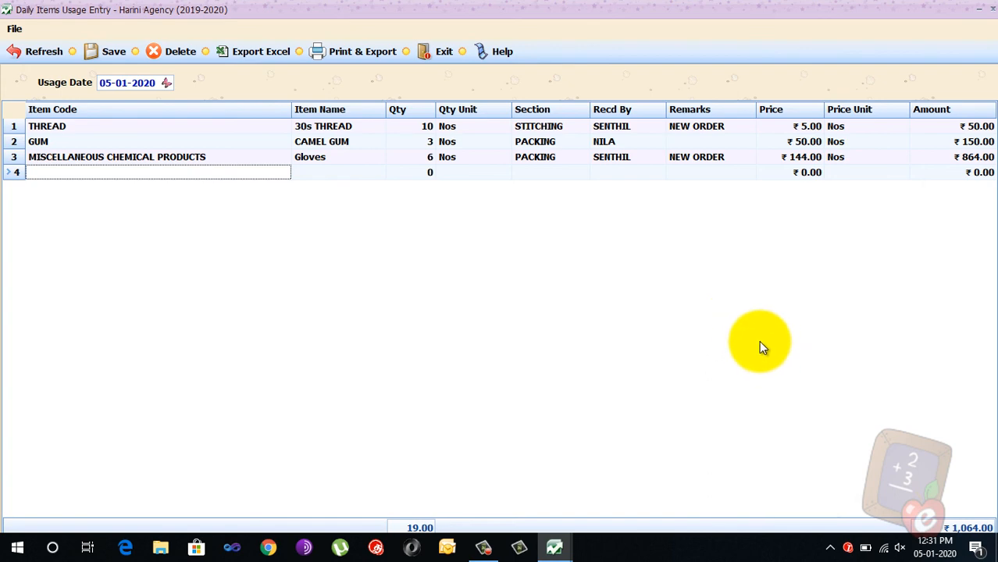
{"action": "left_click", "coordinate": [443, 52]}
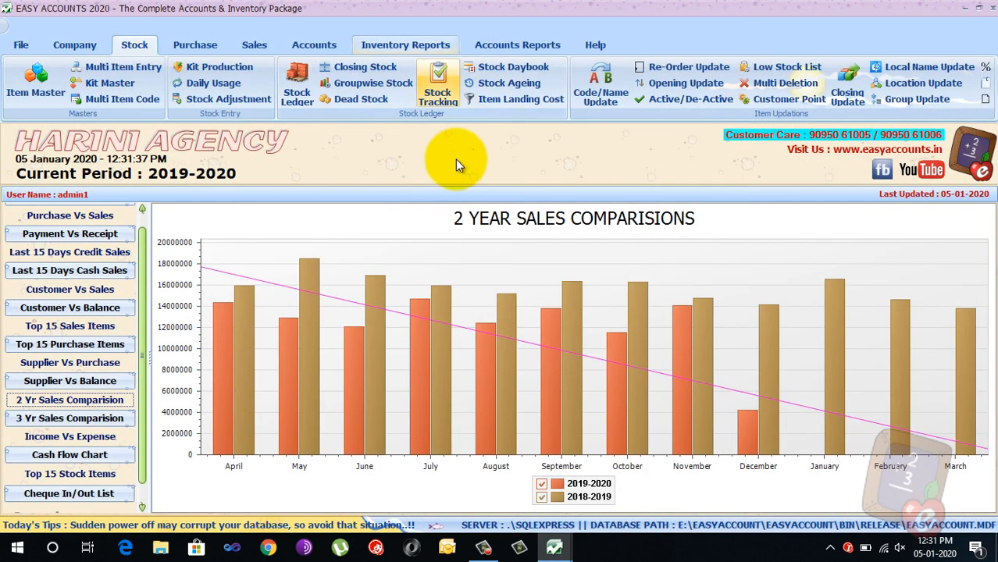